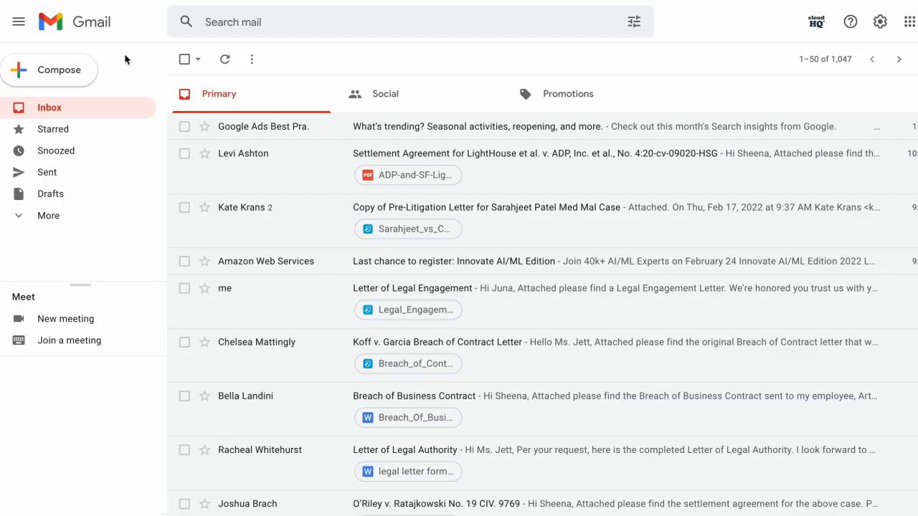
Select the seven legal conversations, skipping Amazon Web Services, and bring up cloudHQ's save-emails options
click(184, 153)
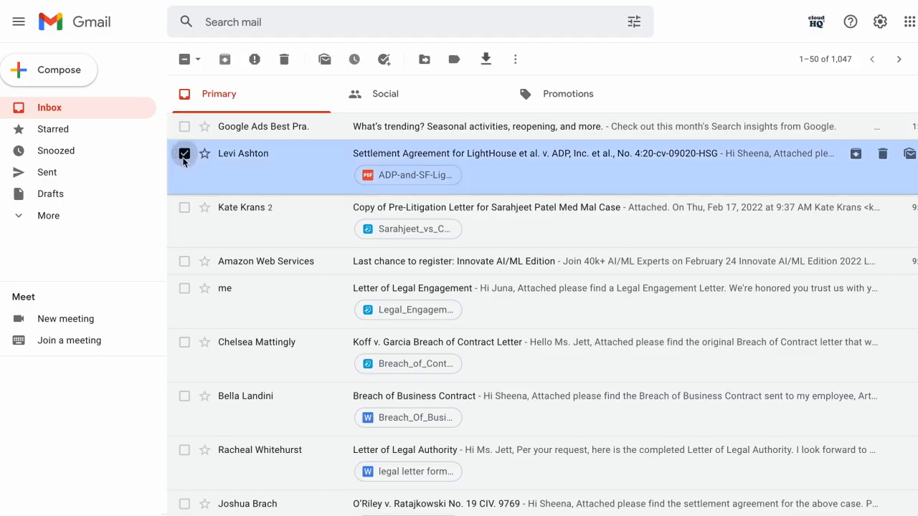
click(184, 207)
click(184, 288)
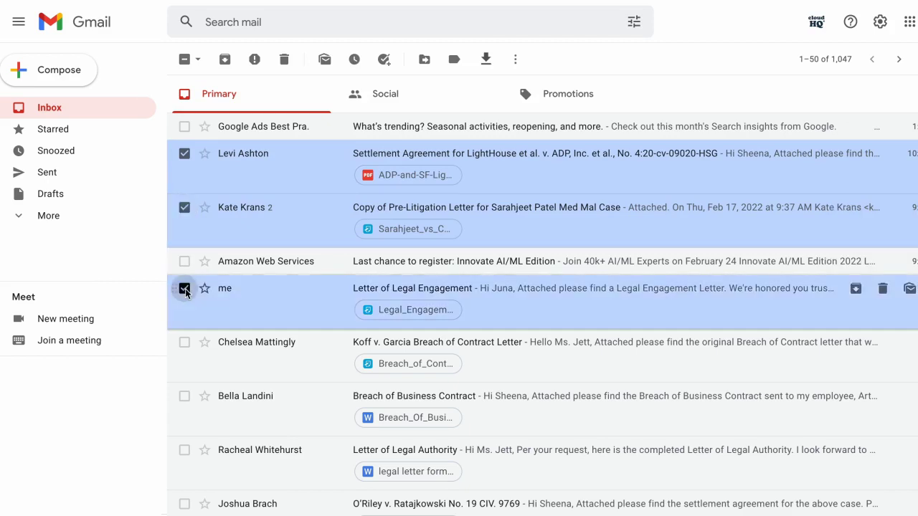
click(185, 342)
click(185, 396)
click(185, 449)
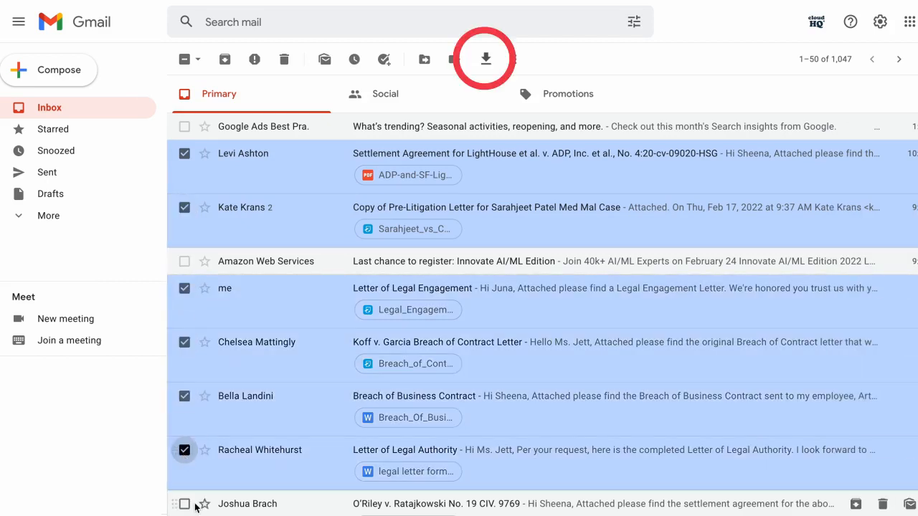
click(185, 504)
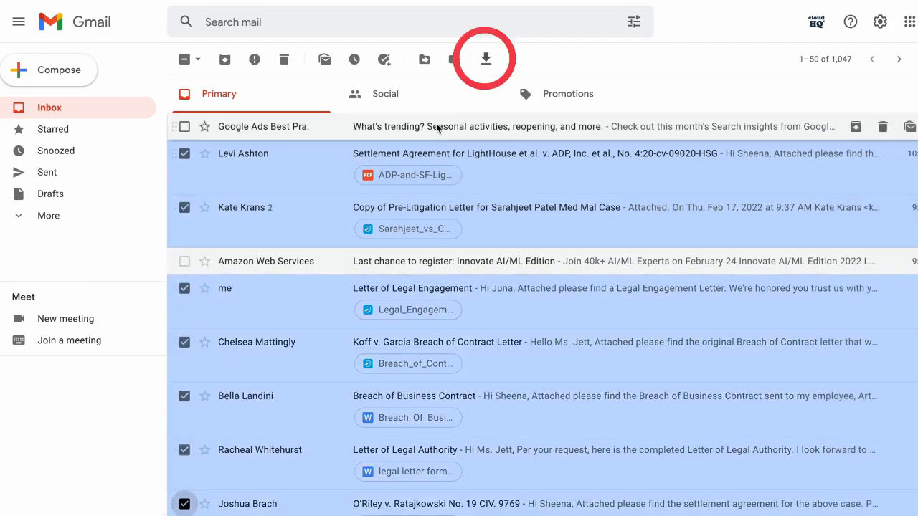
click(484, 59)
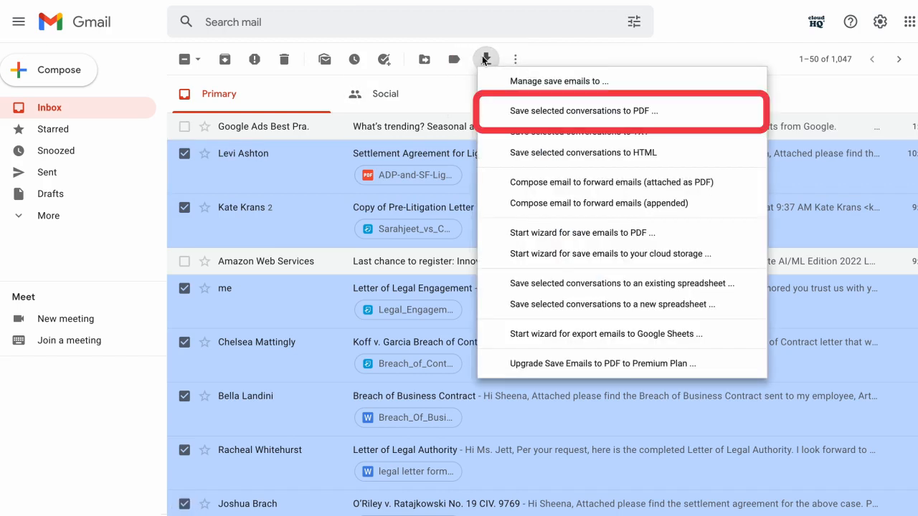
Save the selected conversations as one merged PDF with Compact format on and start the conversion
click(495, 111)
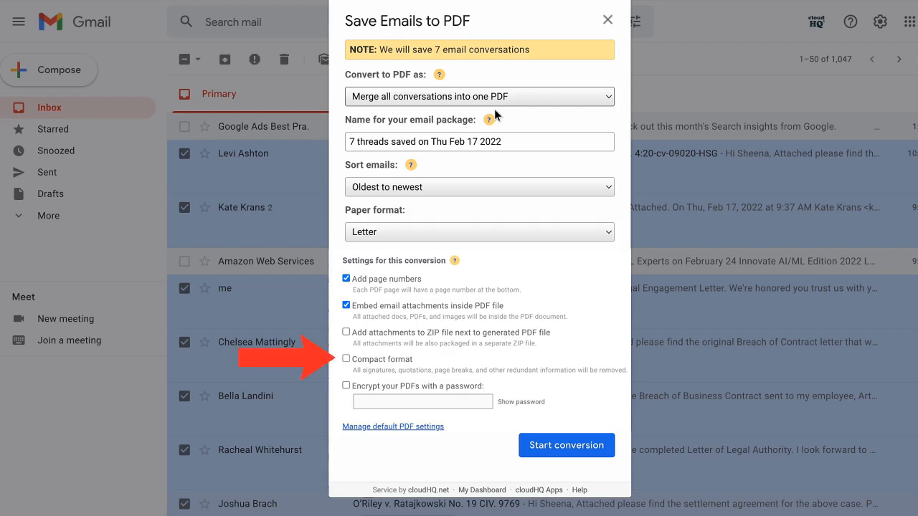
click(346, 359)
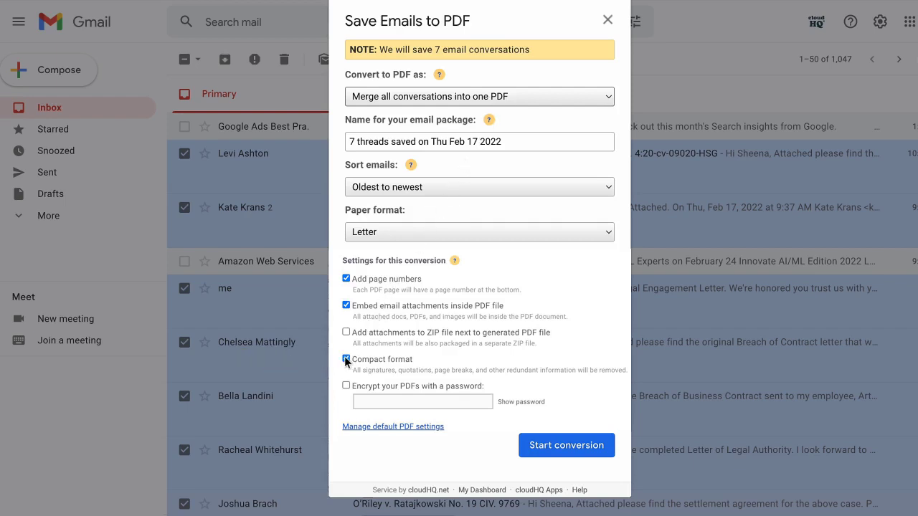
click(566, 445)
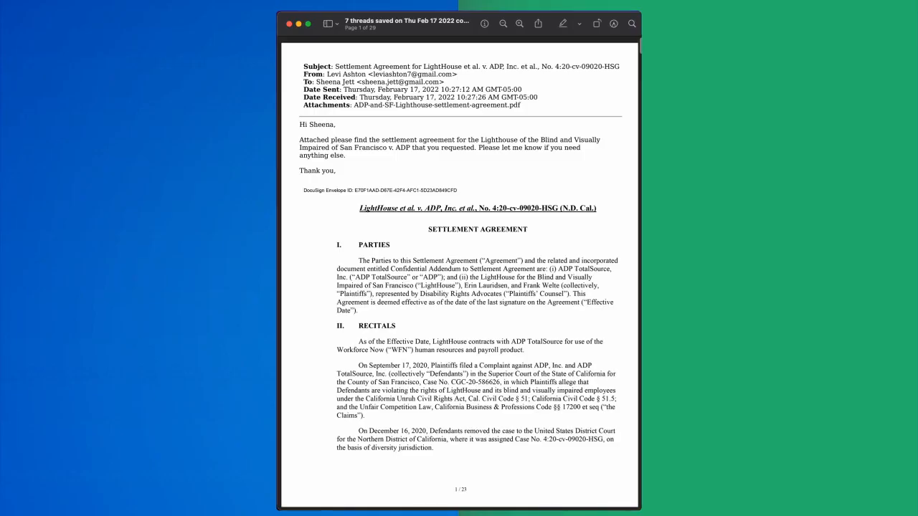
scroll(458, 272, down, 1)
scroll(459, 272, down, 3)
scroll(459, 272, down, 2)
scroll(459, 272, down, 1)
scroll(639, 59, down, 1)
scroll(639, 59, down, 3)
scroll(639, 60, down, 2)
scroll(639, 60, down, 3)
scroll(639, 59, down, 2)
scroll(639, 60, down, 2)
scroll(639, 61, down, 2)
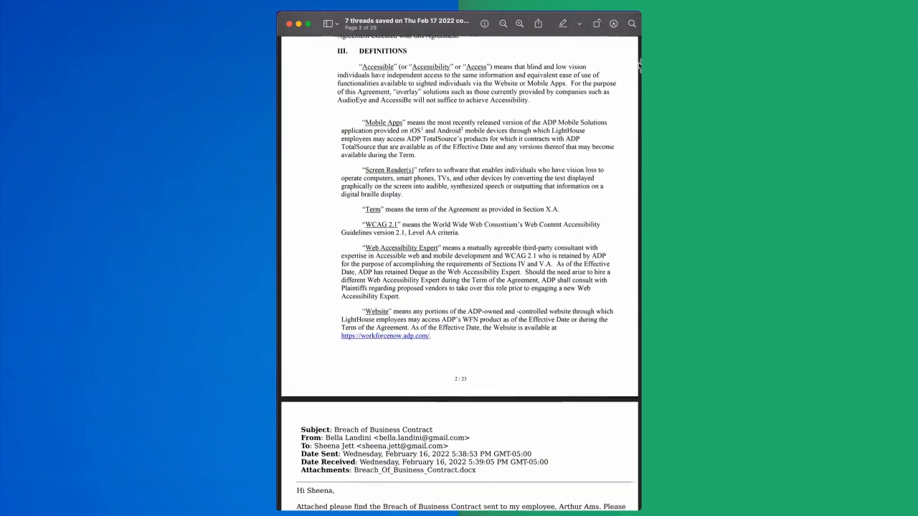
scroll(639, 65, down, 2)
scroll(638, 68, down, 2)
scroll(638, 71, down, 1)
scroll(638, 72, down, 1)
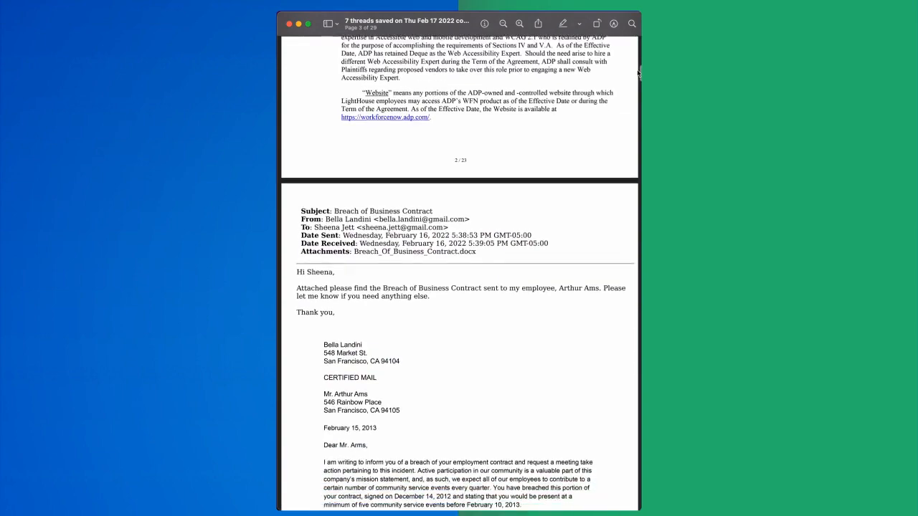
scroll(637, 73, down, 2)
scroll(637, 74, down, 2)
scroll(637, 76, down, 1)
scroll(637, 78, down, 1)
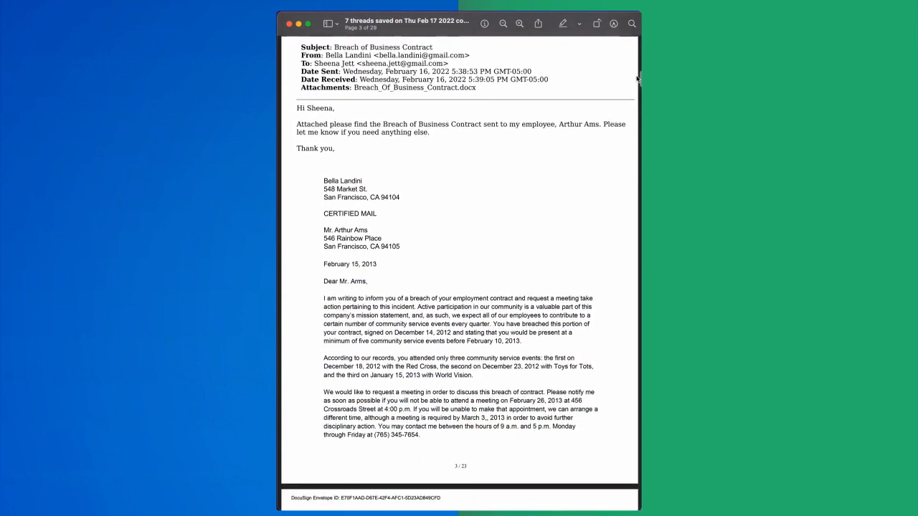
scroll(637, 80, down, 1)
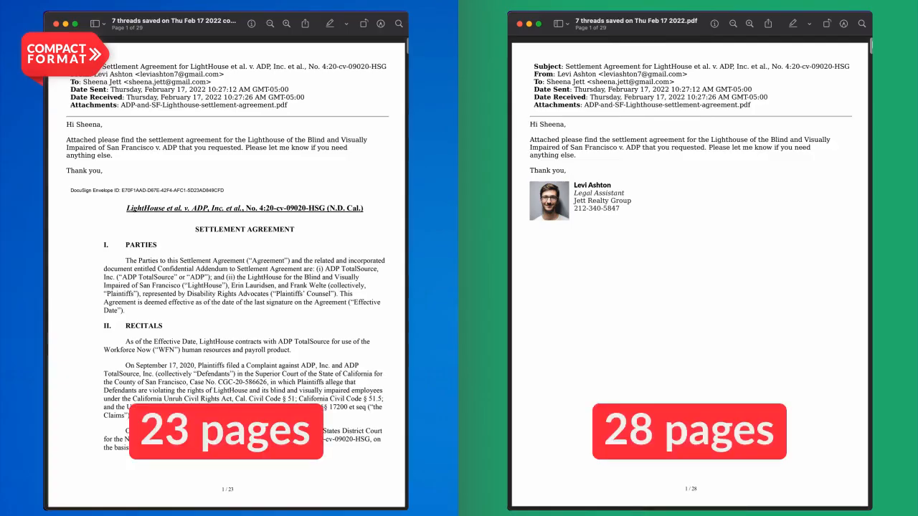